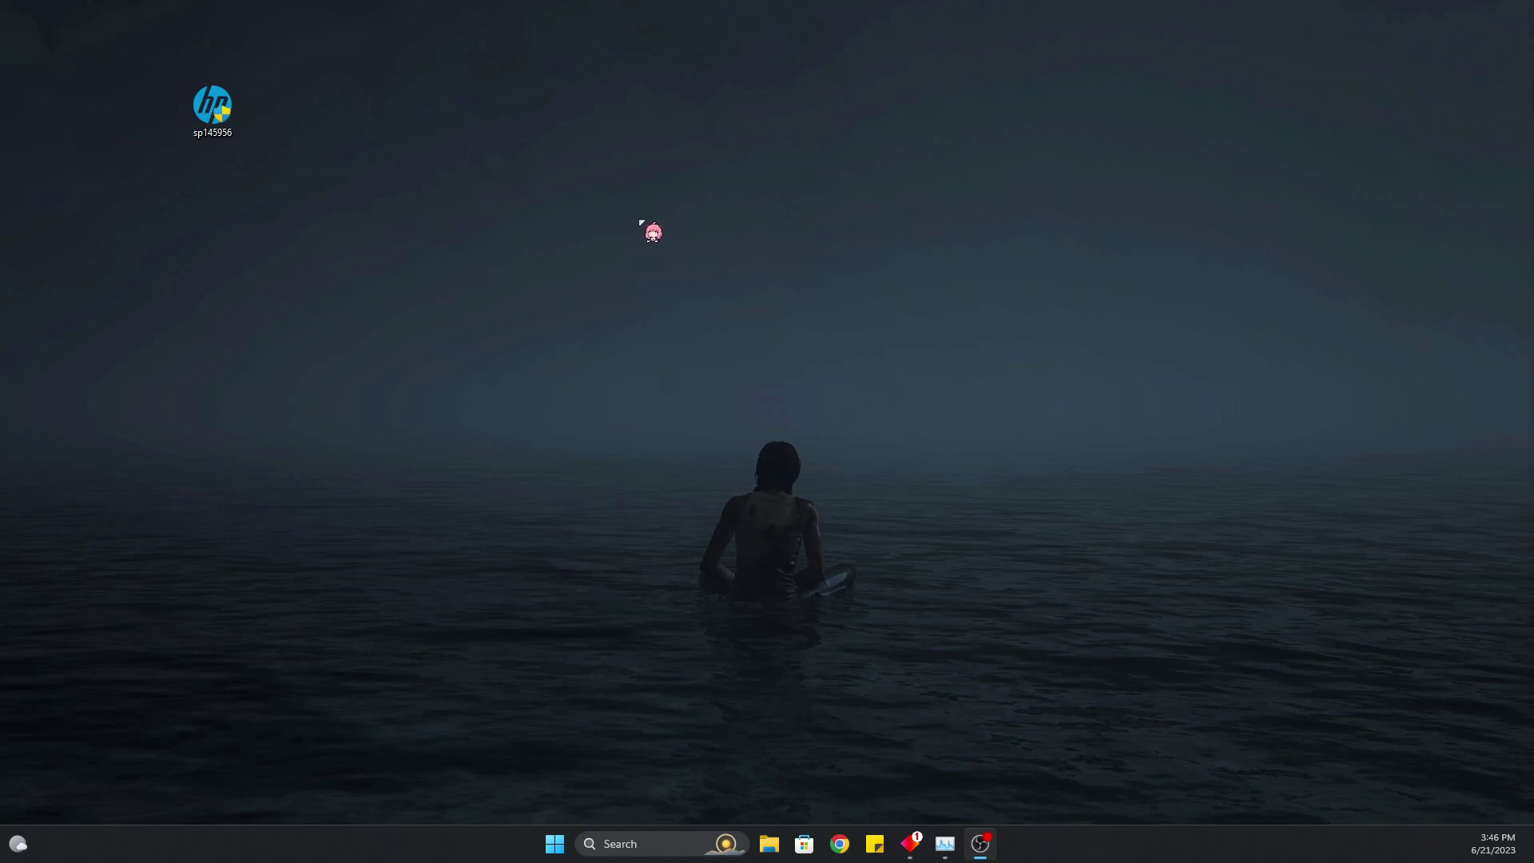
Step: Open OMEN Gaming Hub and view Performance Control: Balanced mode, AUTO thermal, CPU 61°C, GPU 54°C
left_click(996, 423)
left_click(911, 841)
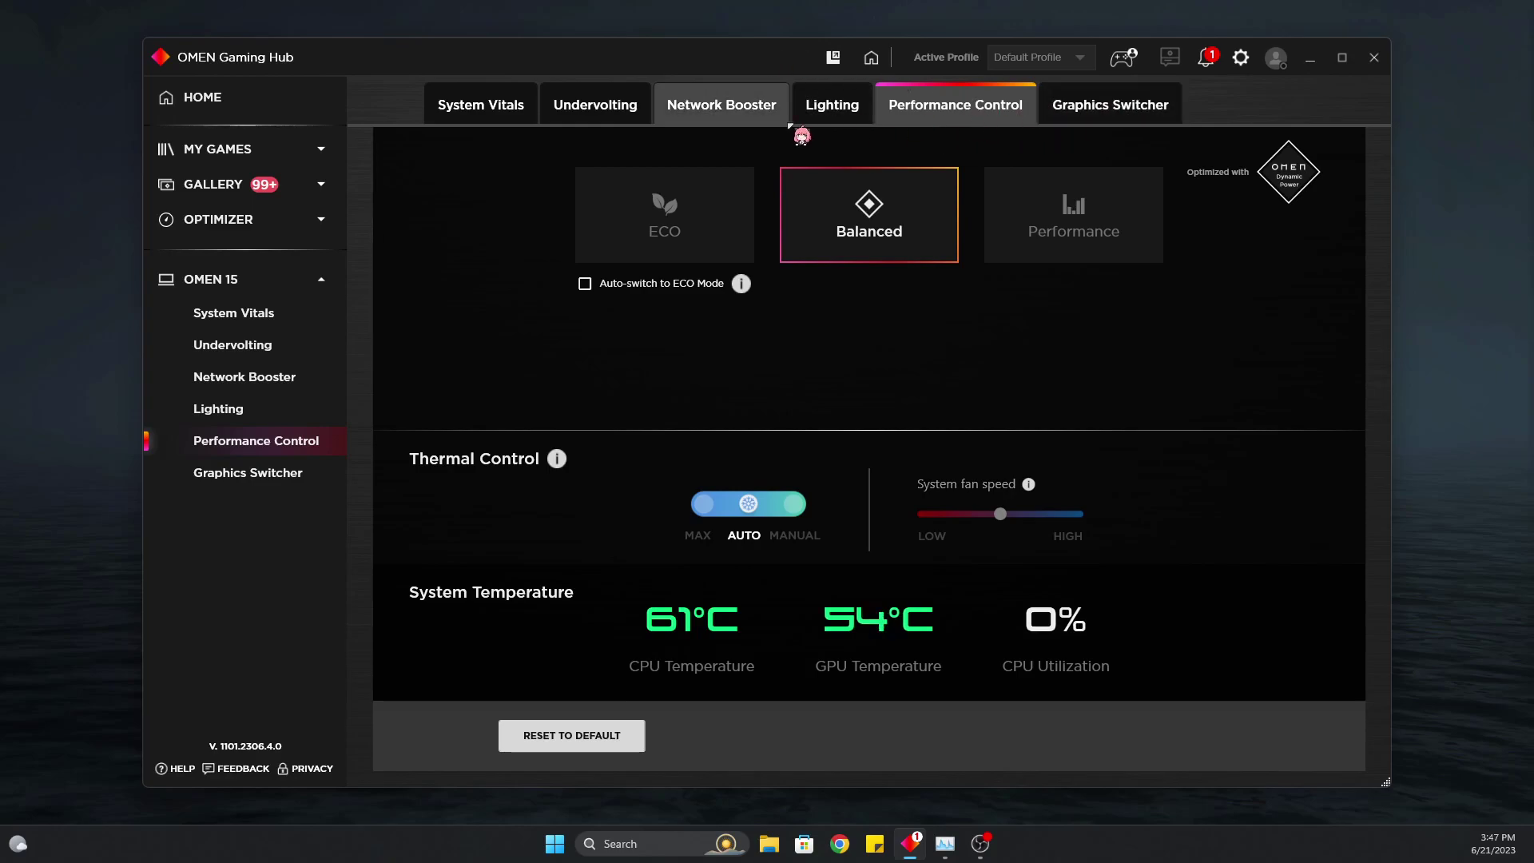
left_click(214, 105)
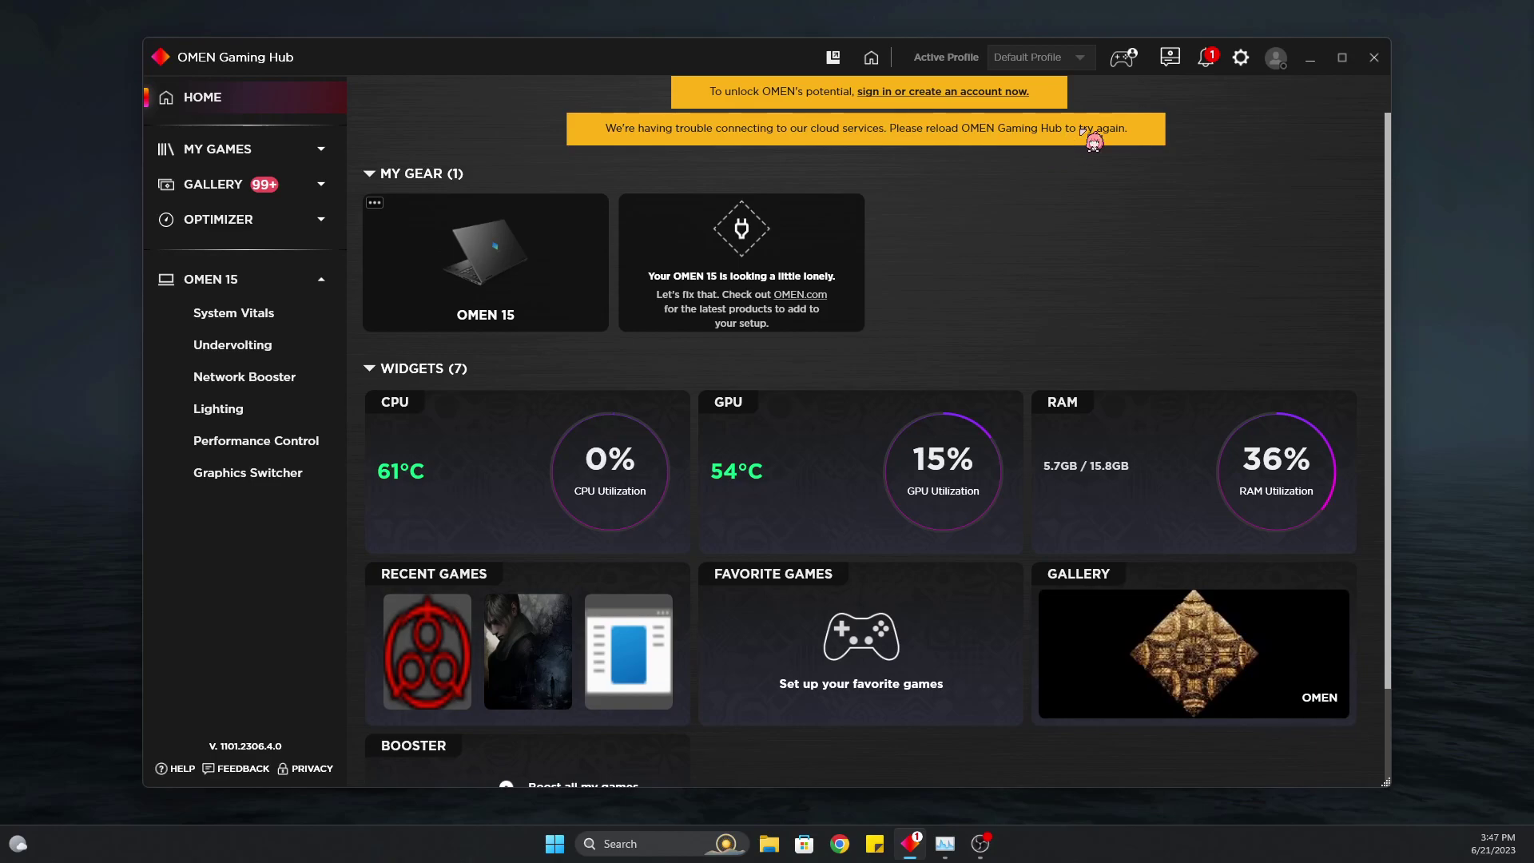
left_click(255, 441)
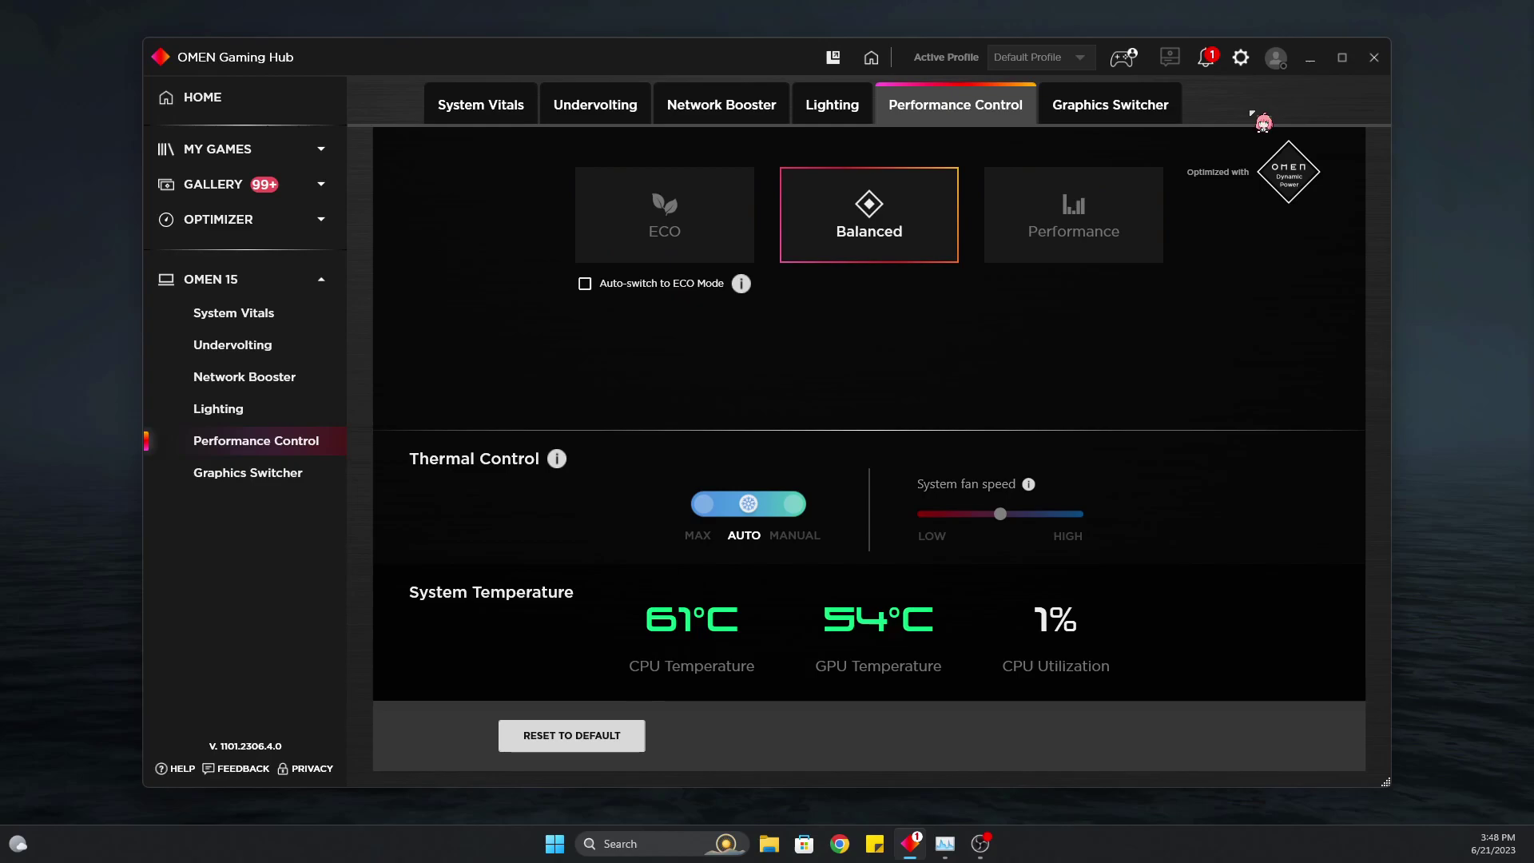
Step: Minimize the hub and drag the sp145956 desktop icon around to a new position
left_click(1311, 62)
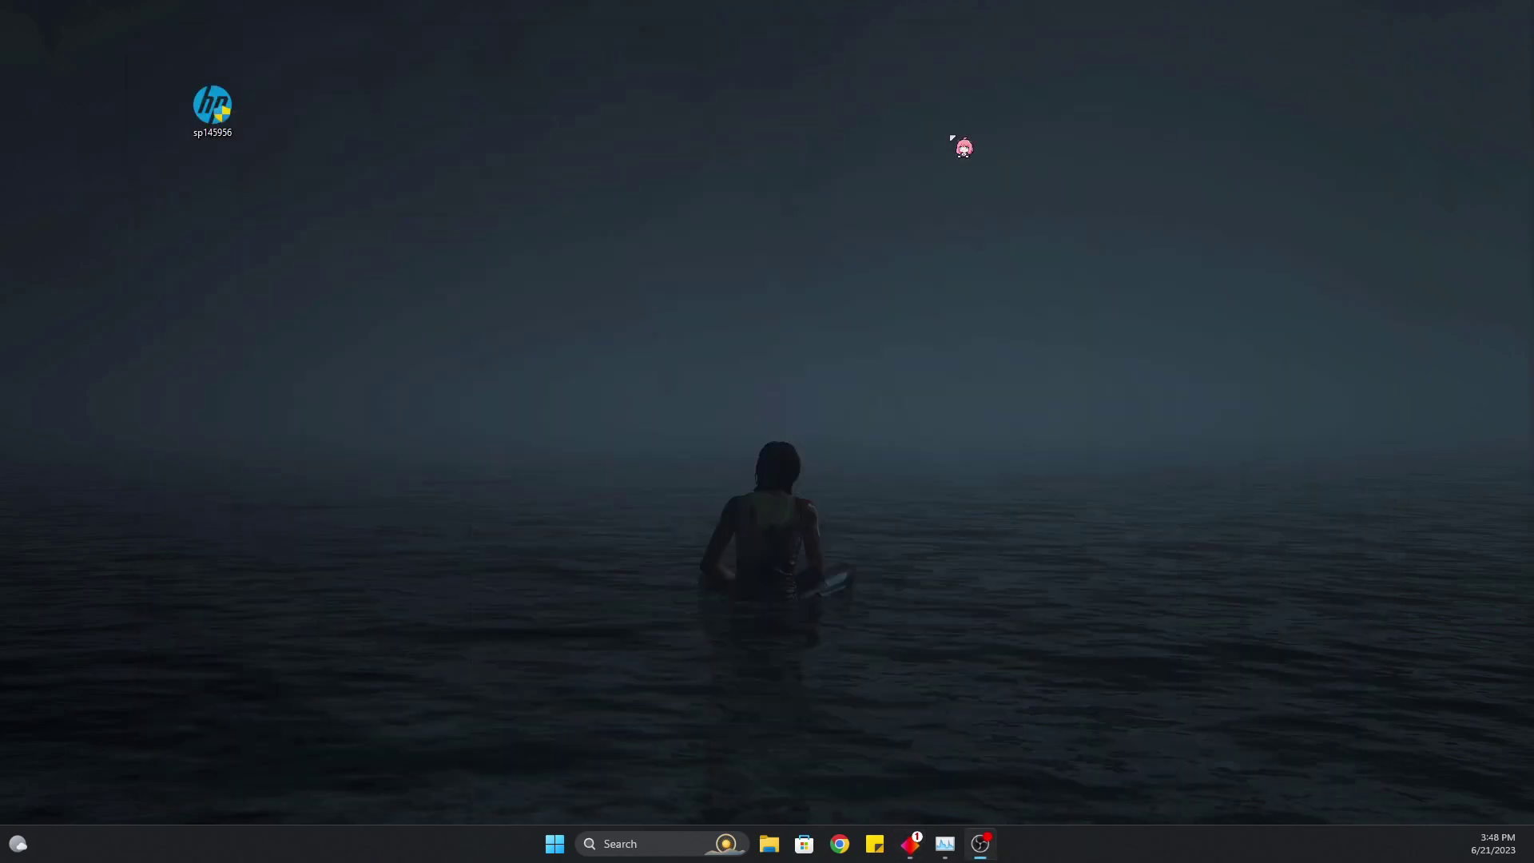
left_click_drag(211, 109, 688, 278)
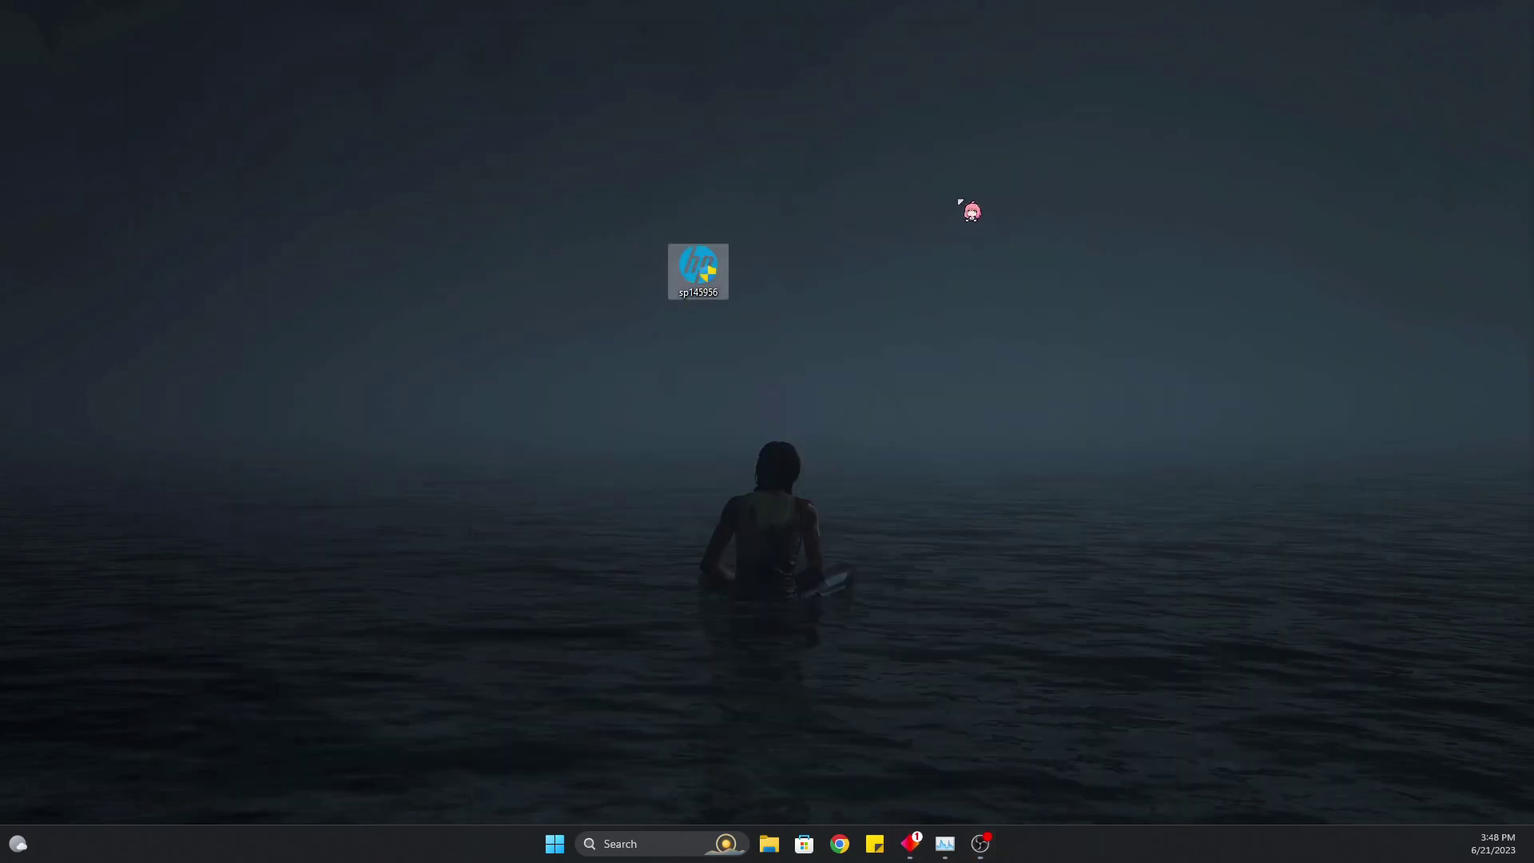
left_click_drag(740, 164, 733, 427)
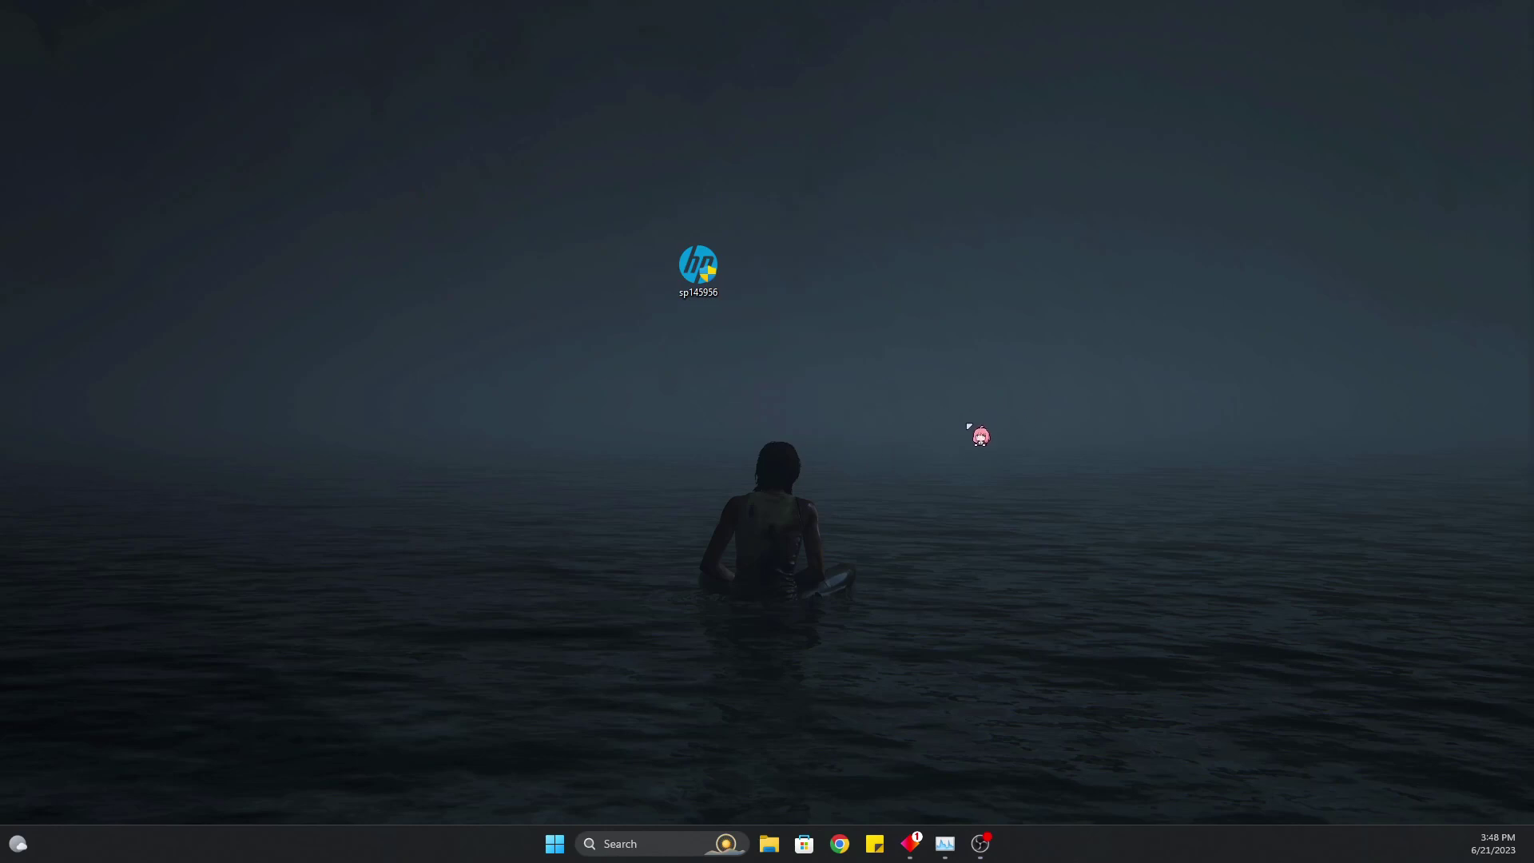
left_click_drag(979, 417, 593, 382)
left_click_drag(803, 342, 728, 191)
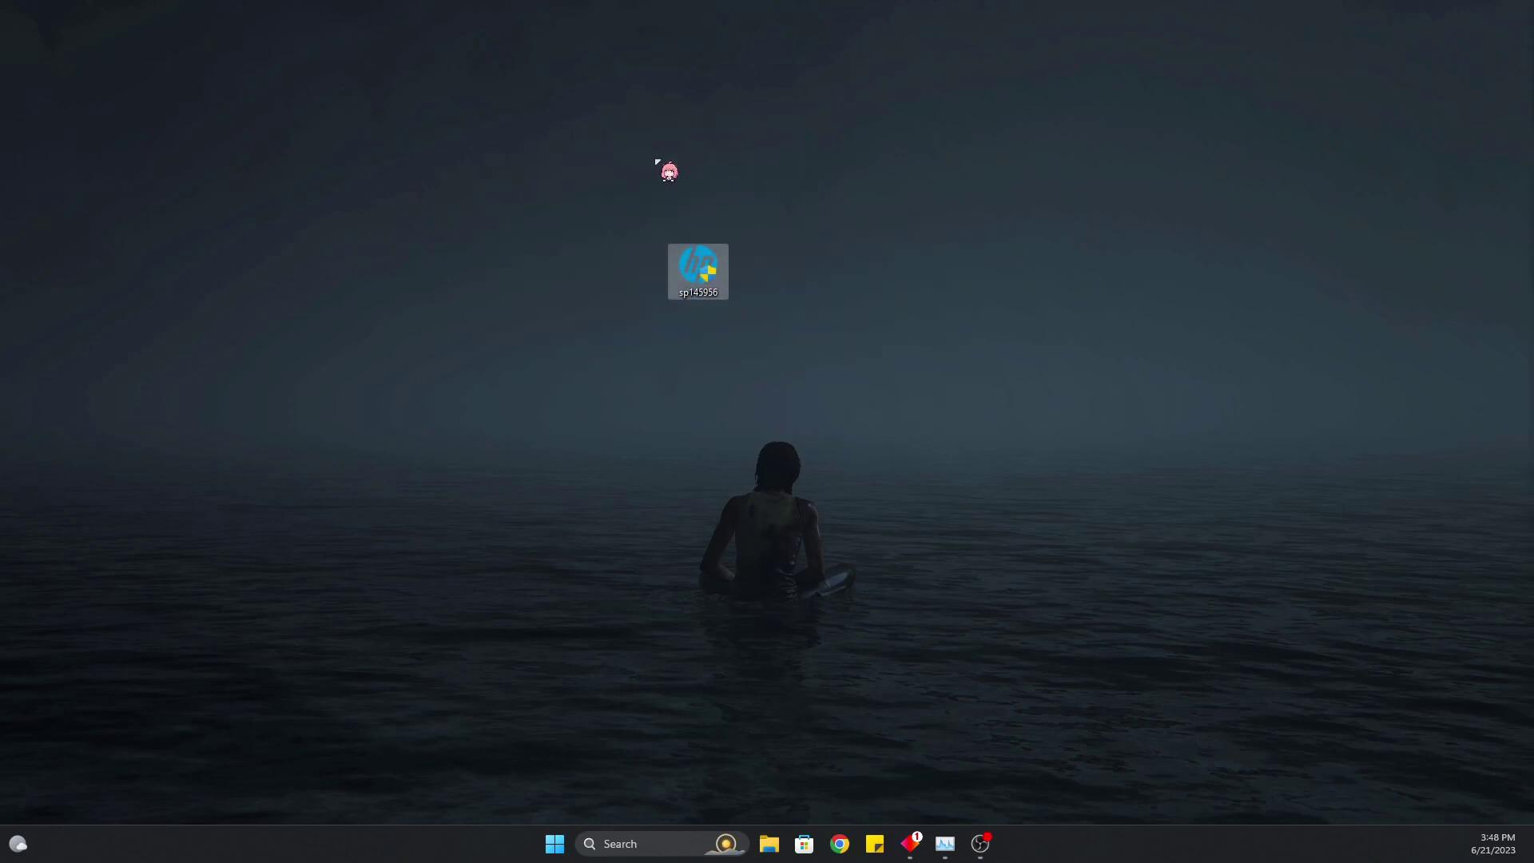
left_click_drag(712, 295, 409, 215)
left_click_drag(462, 294, 395, 217)
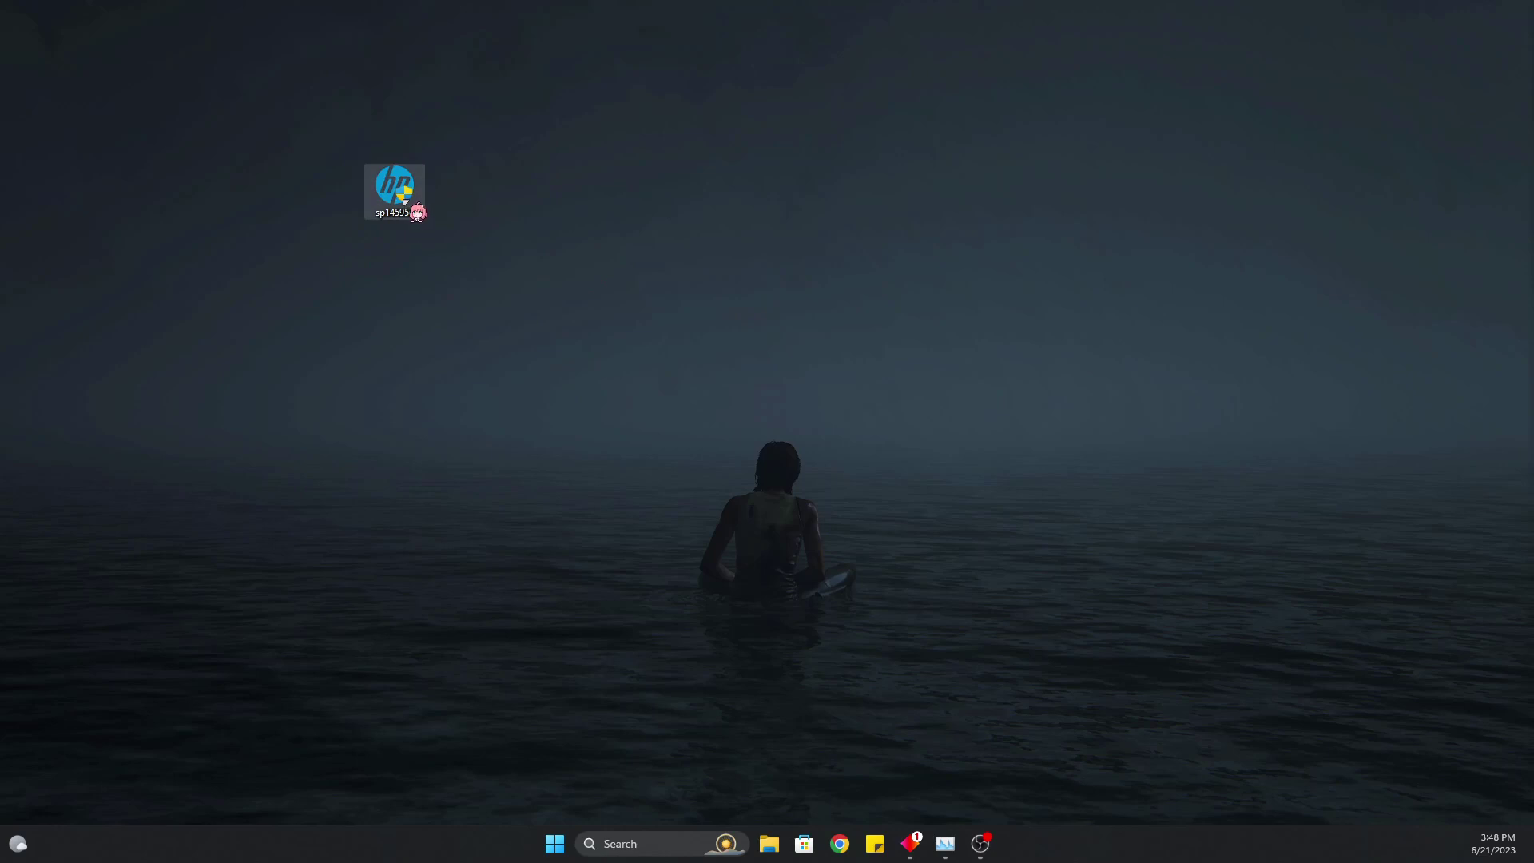
Step: Settle the sp145956 icon in its final spot and clear the desktop selection
left_click(667, 279)
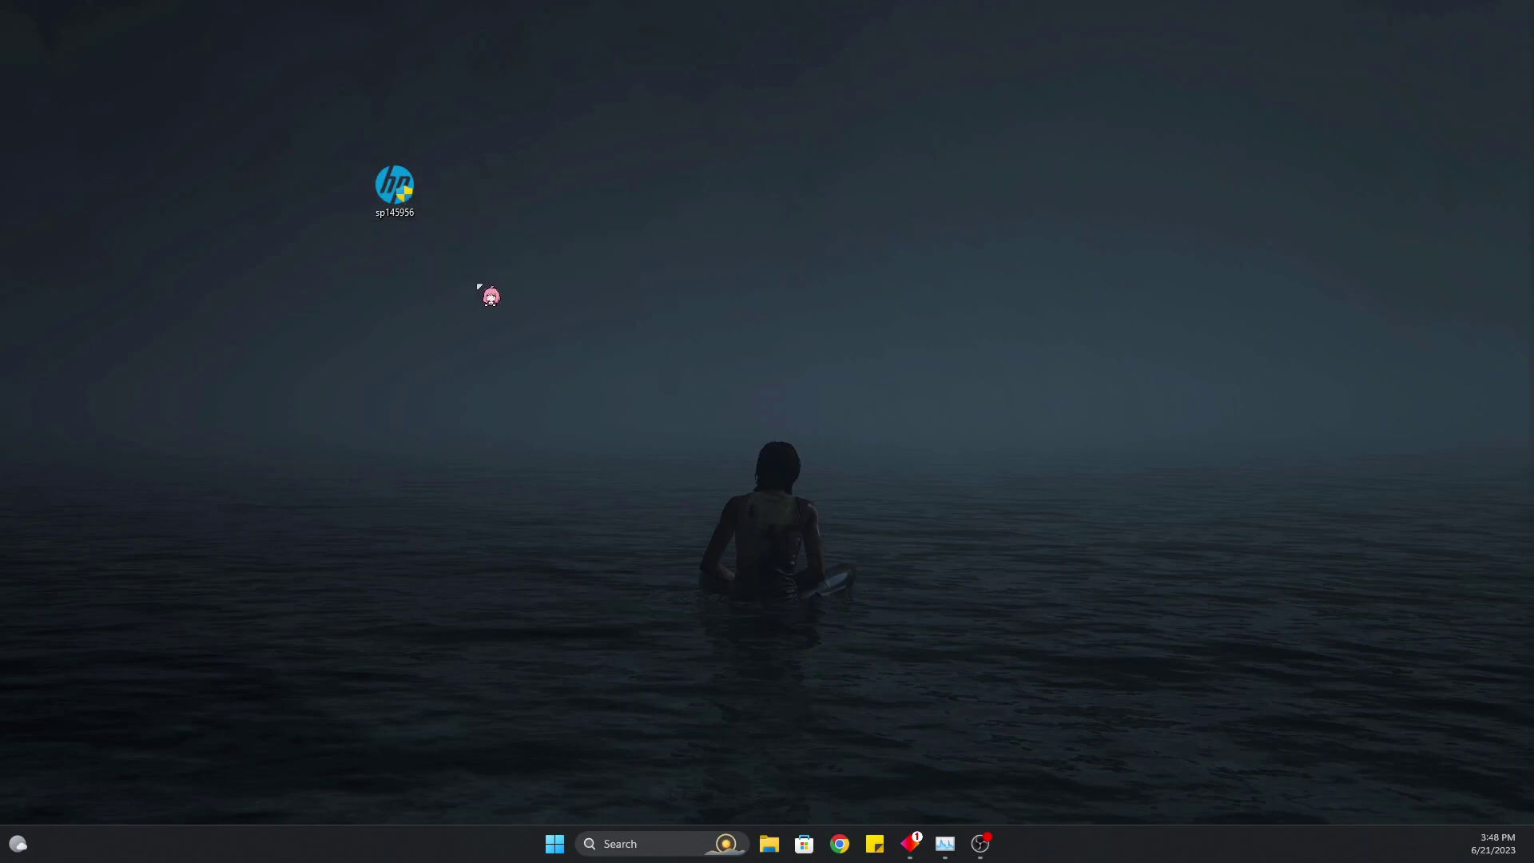
left_click_drag(421, 93, 451, 359)
left_click_drag(610, 252, 268, 139)
left_click(821, 347)
Step: Reopen the hub to Performance Control, close it, then end OMEN Gaming Hub in Task Manager
left_click(919, 850)
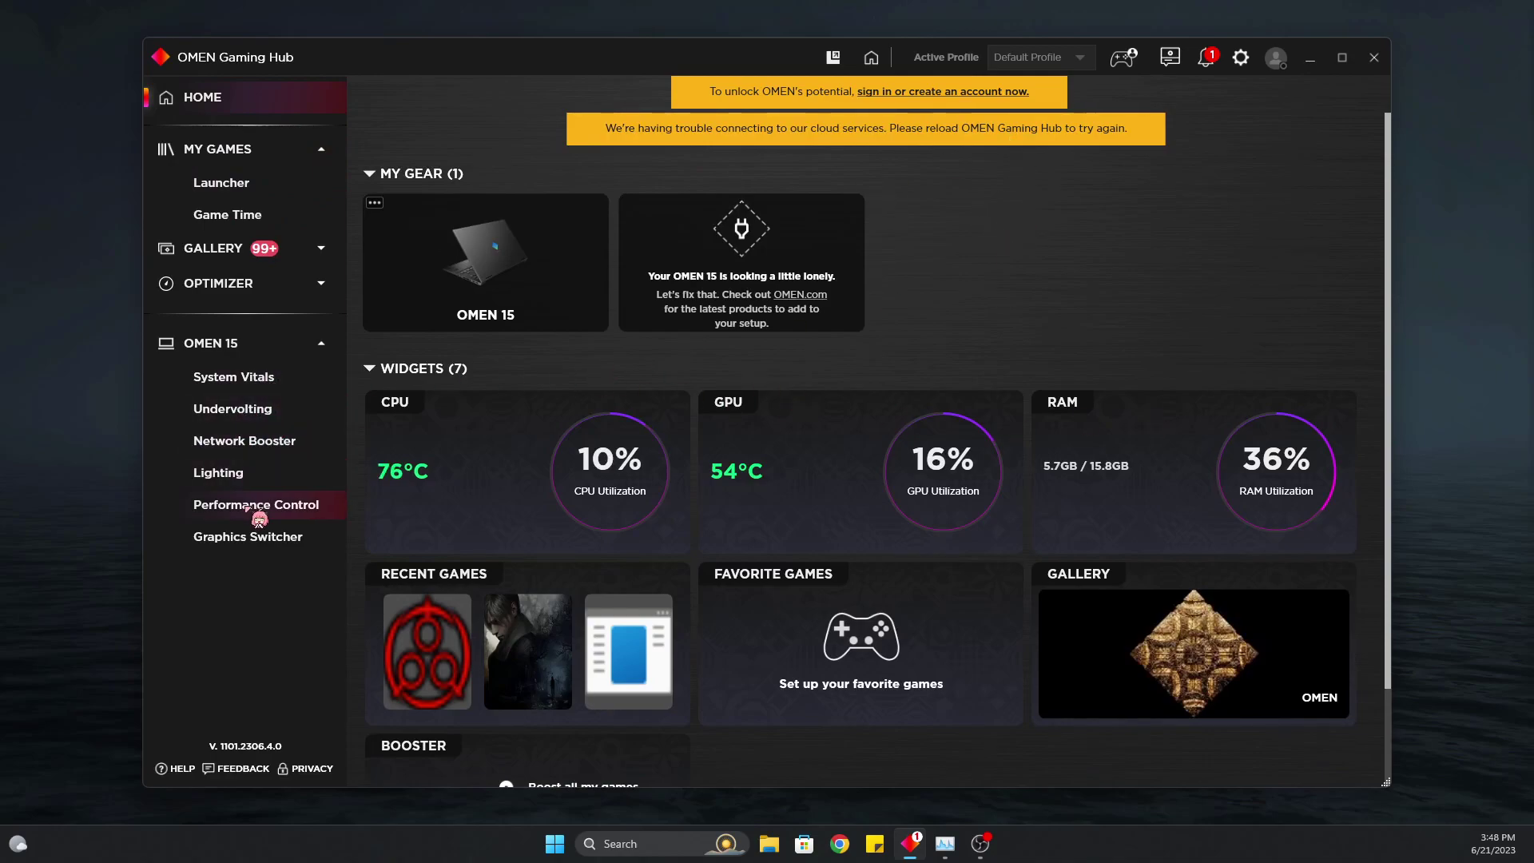
left_click(217, 505)
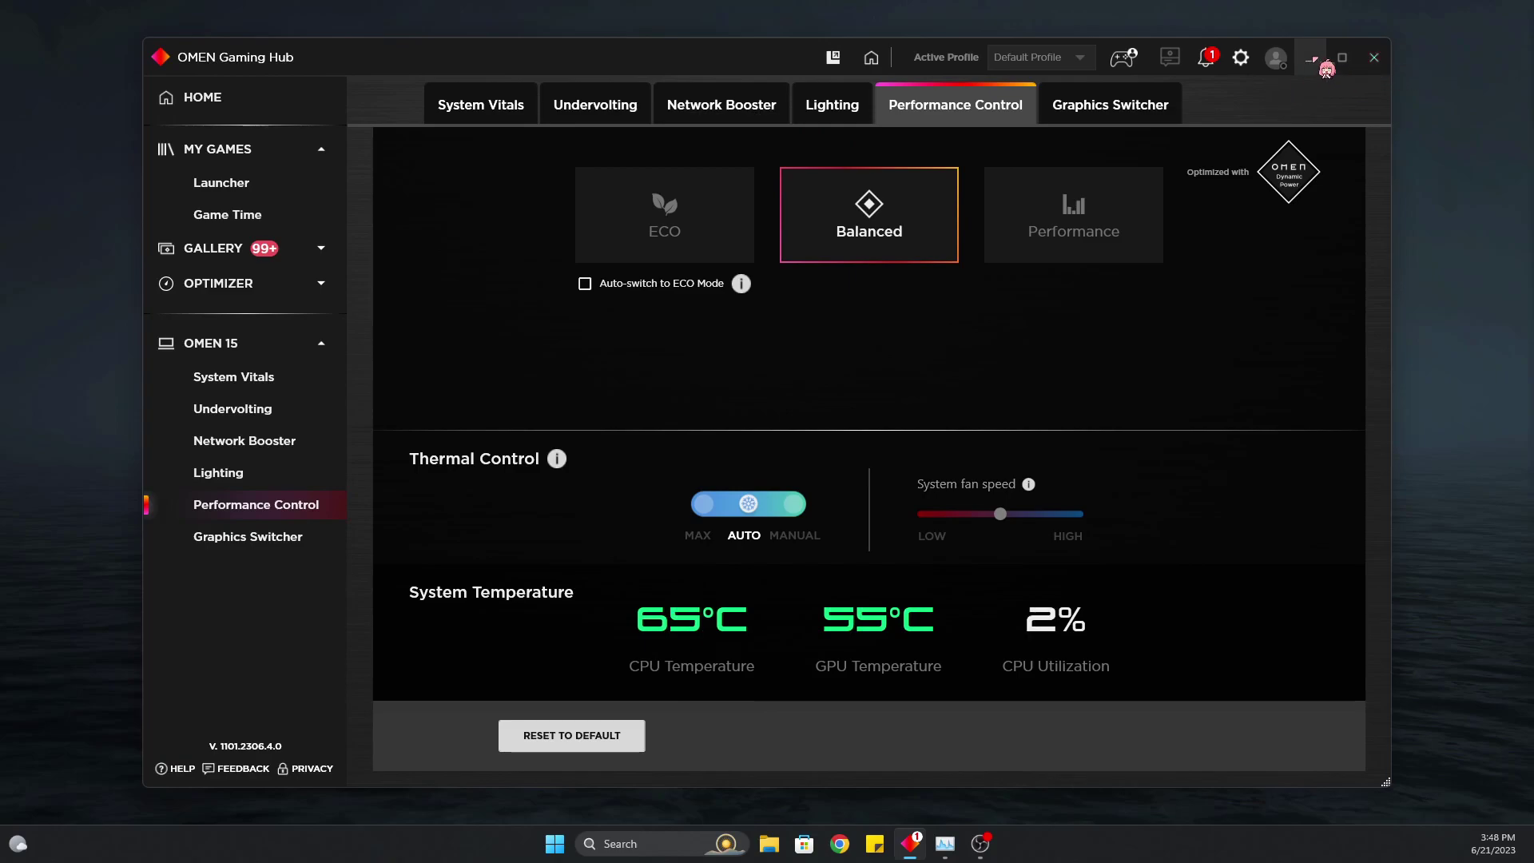
left_click(1376, 58)
left_click(945, 844)
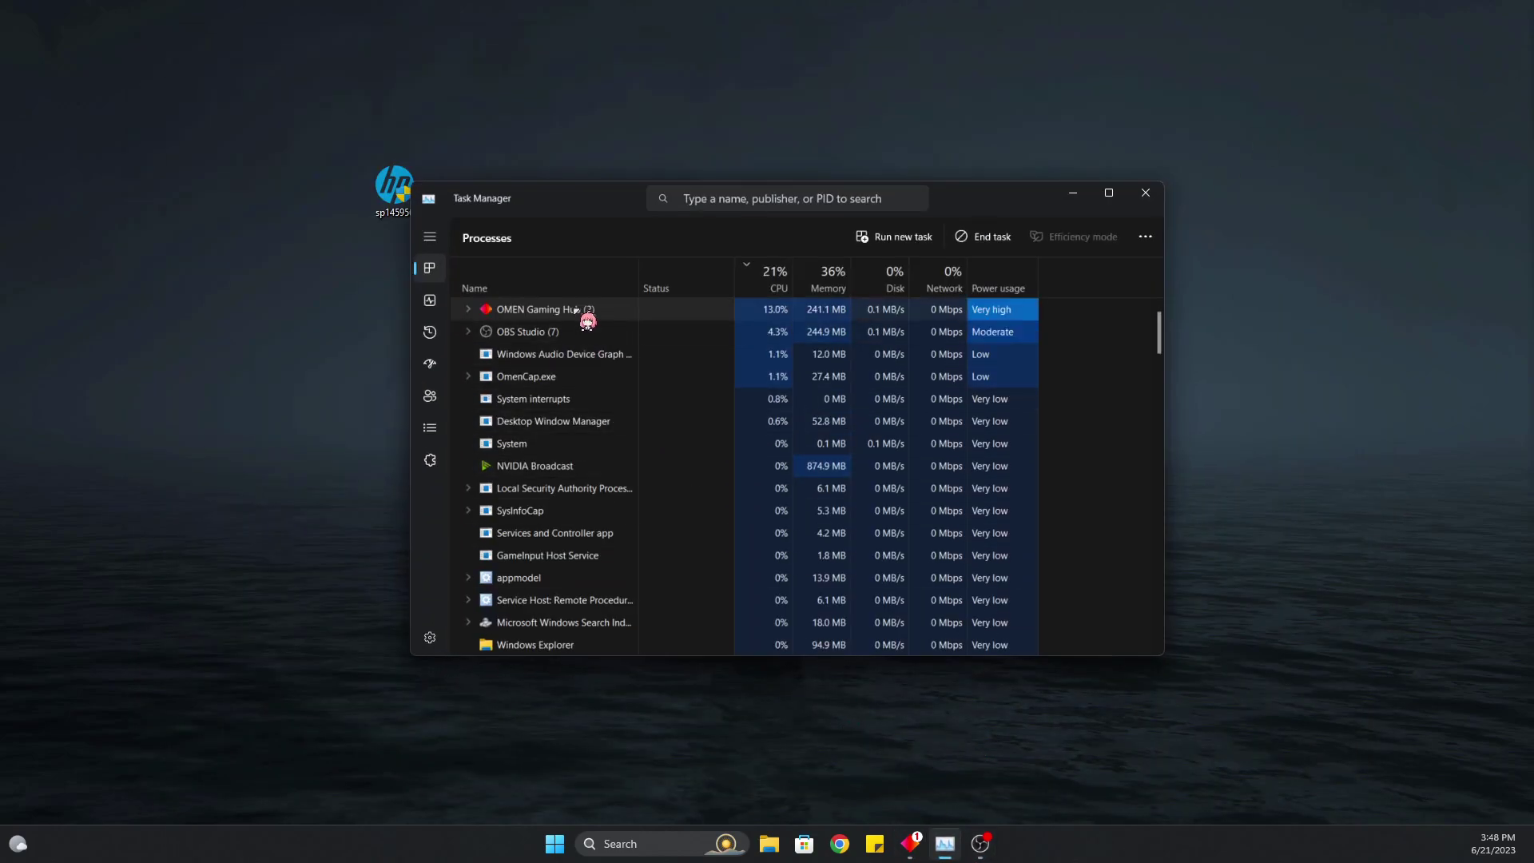
left_click(1147, 193)
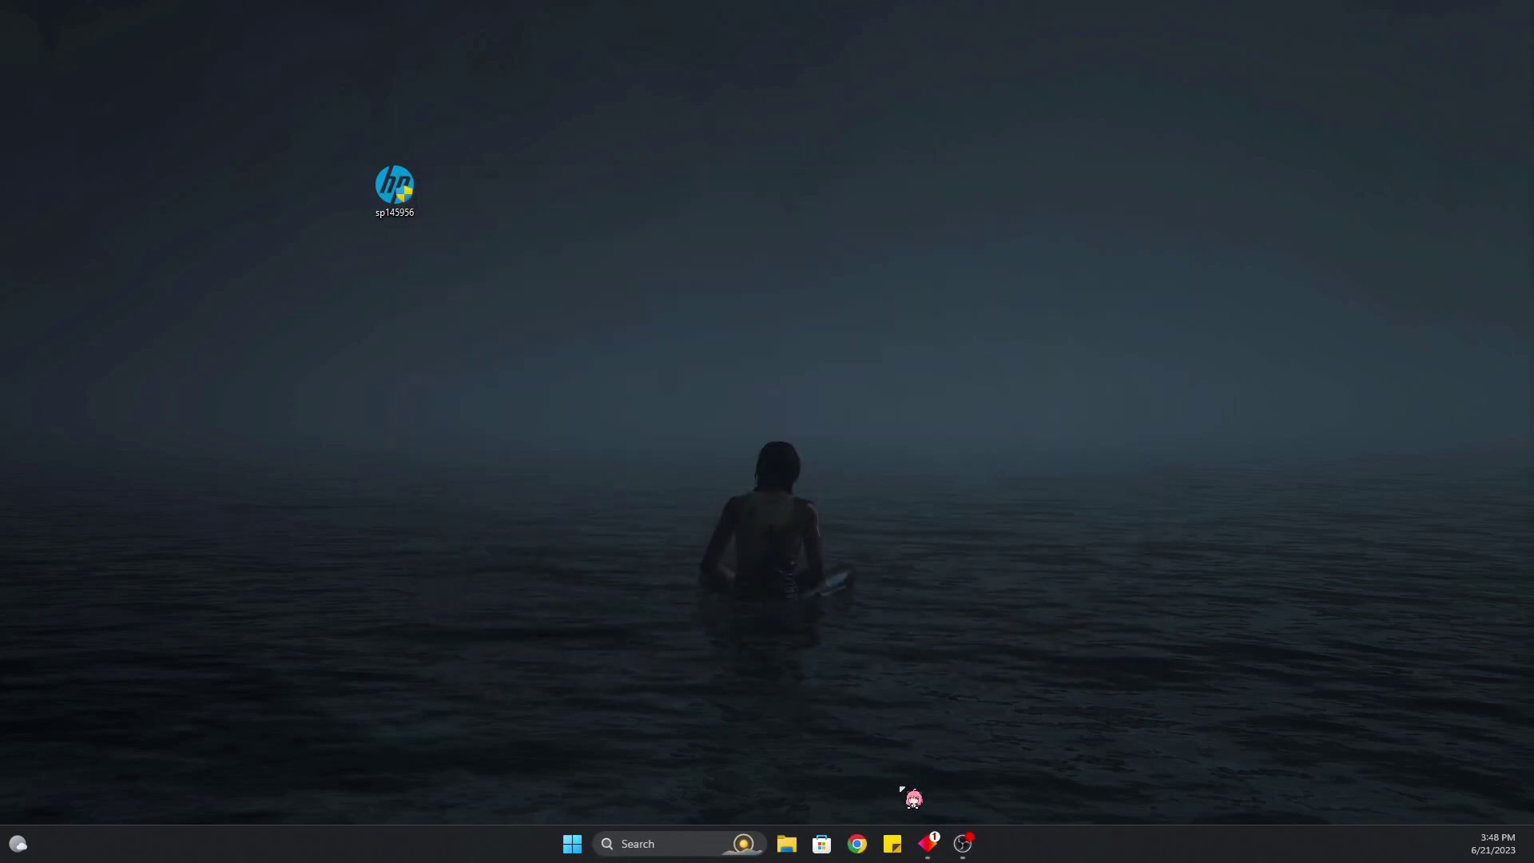
left_click(927, 843)
Step: Run OMEN Gaming Hub as administrator from its taskbar jump list
left_click(1386, 80)
right_click(927, 844)
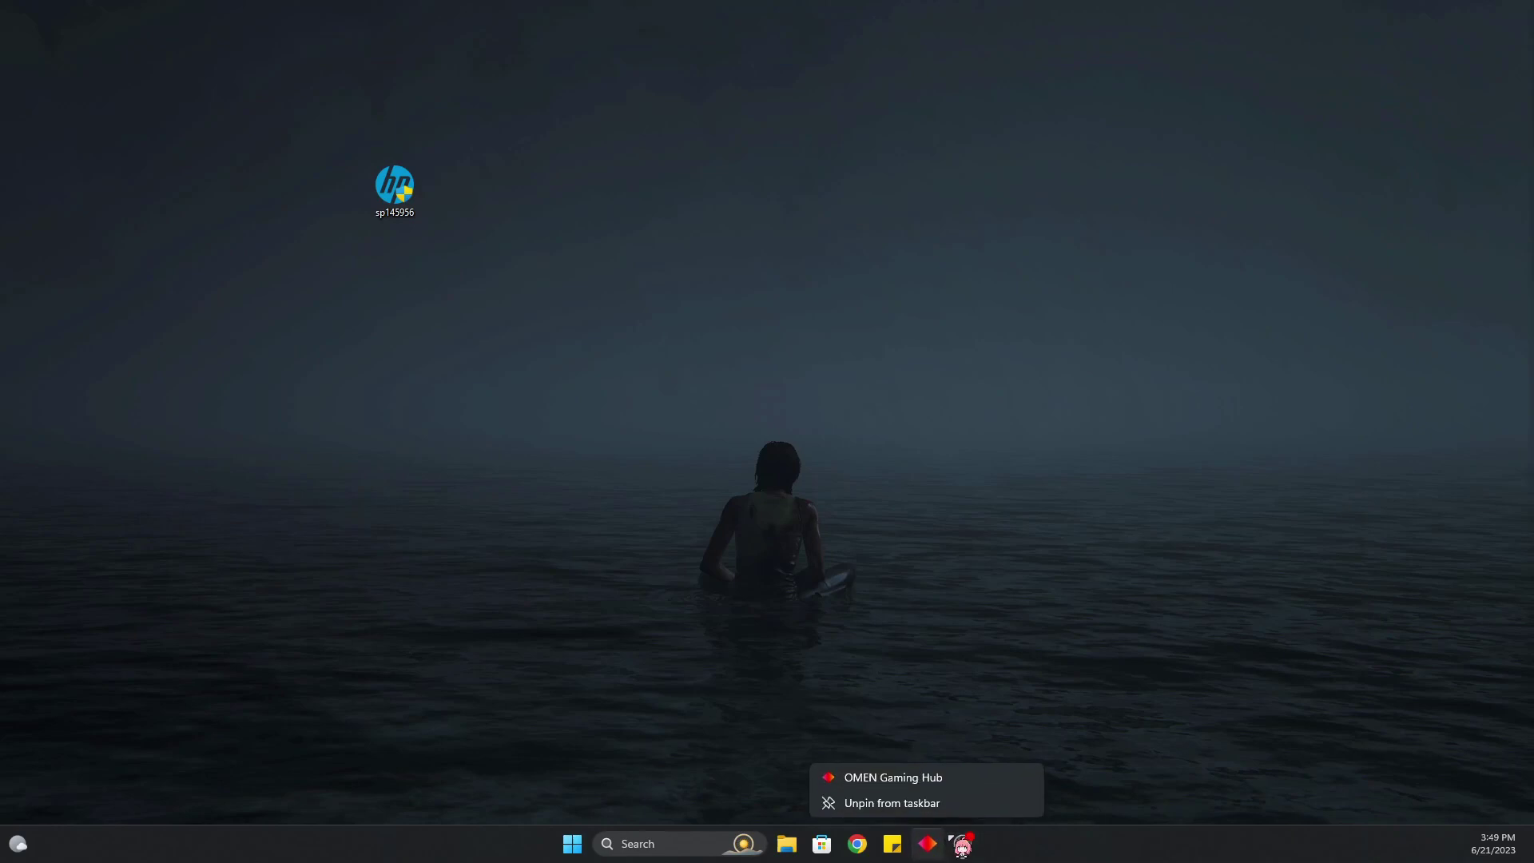
right_click(864, 776)
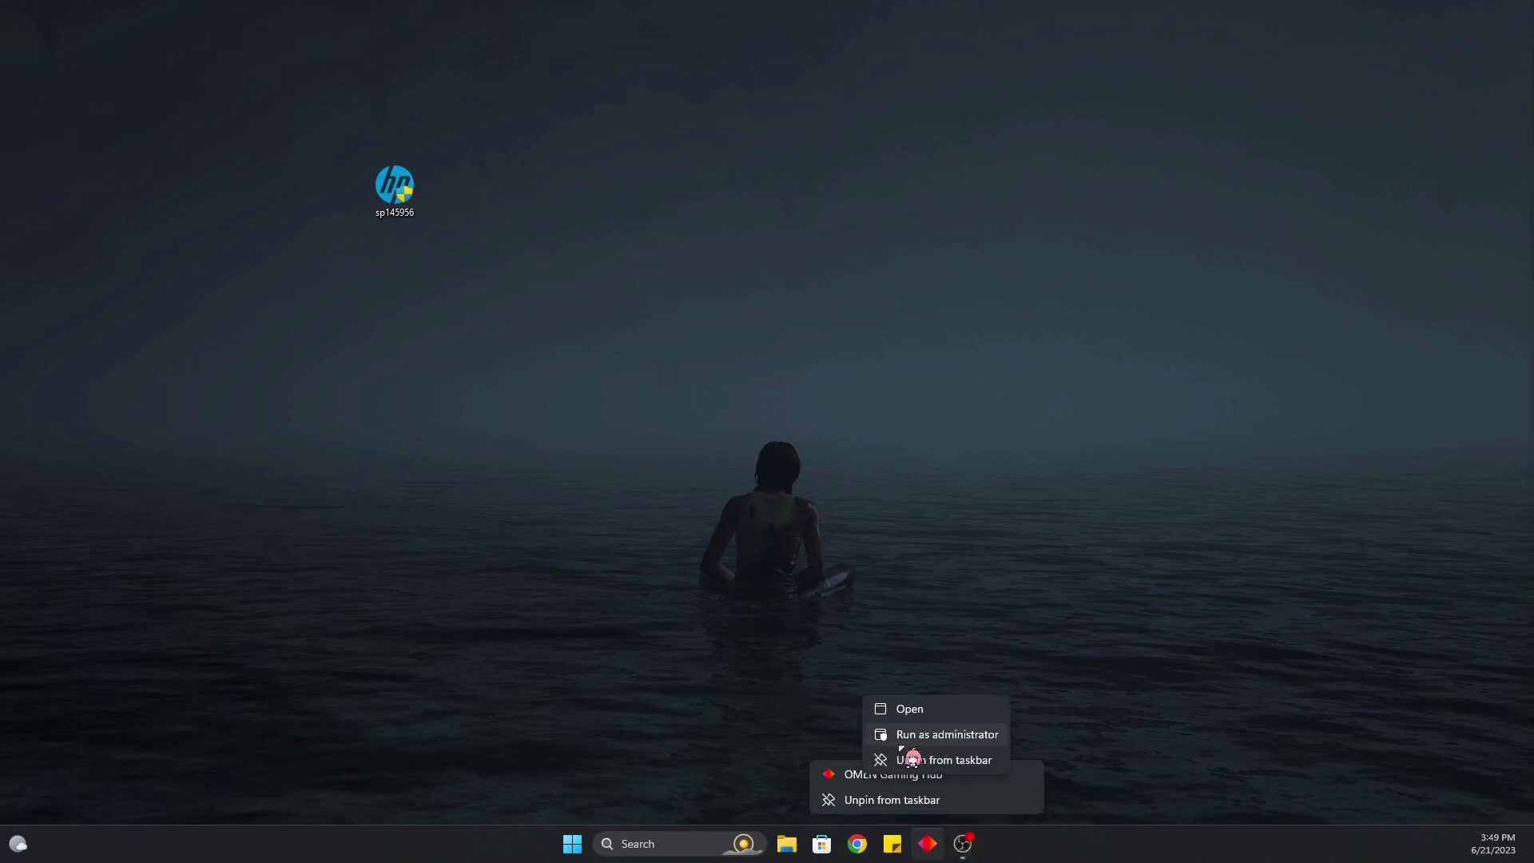
left_click(1056, 603)
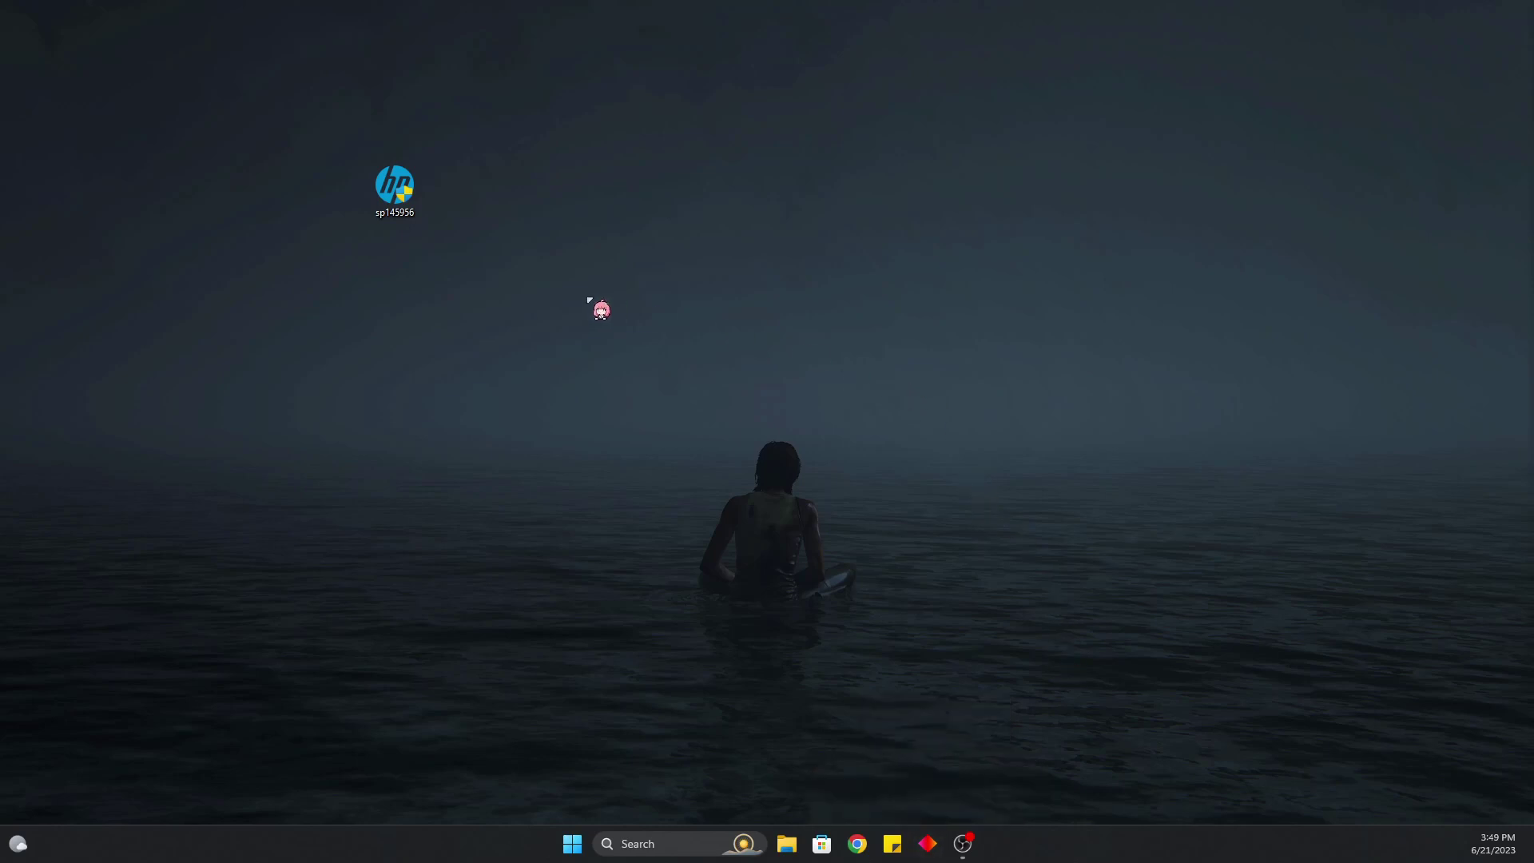
Step: Bring up the loading hub splash window, then reopen and dismiss the launch options menu
left_click_drag(880, 409, 660, 575)
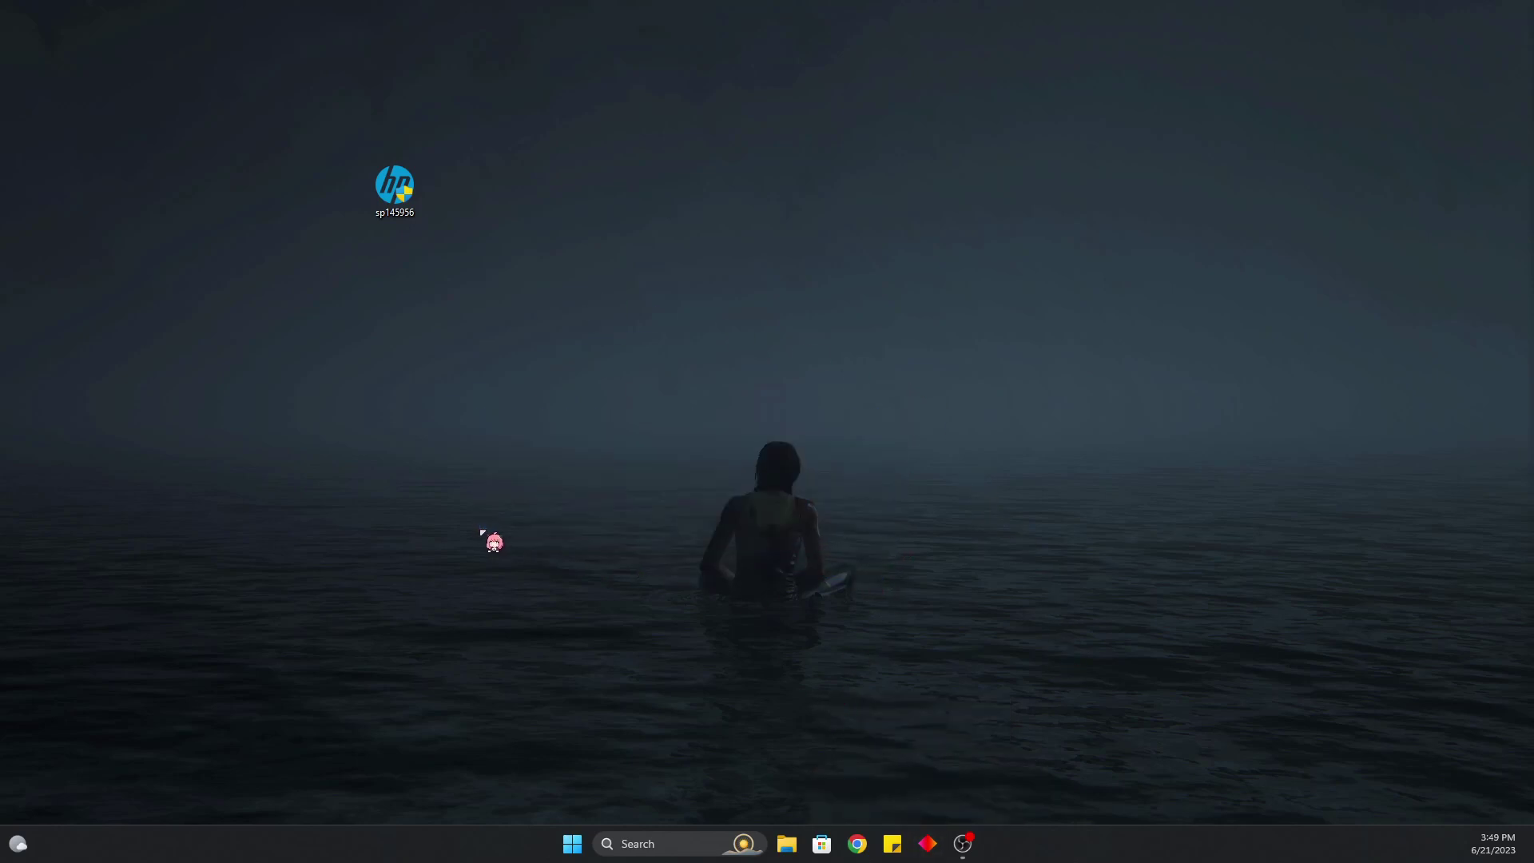
left_click(927, 843)
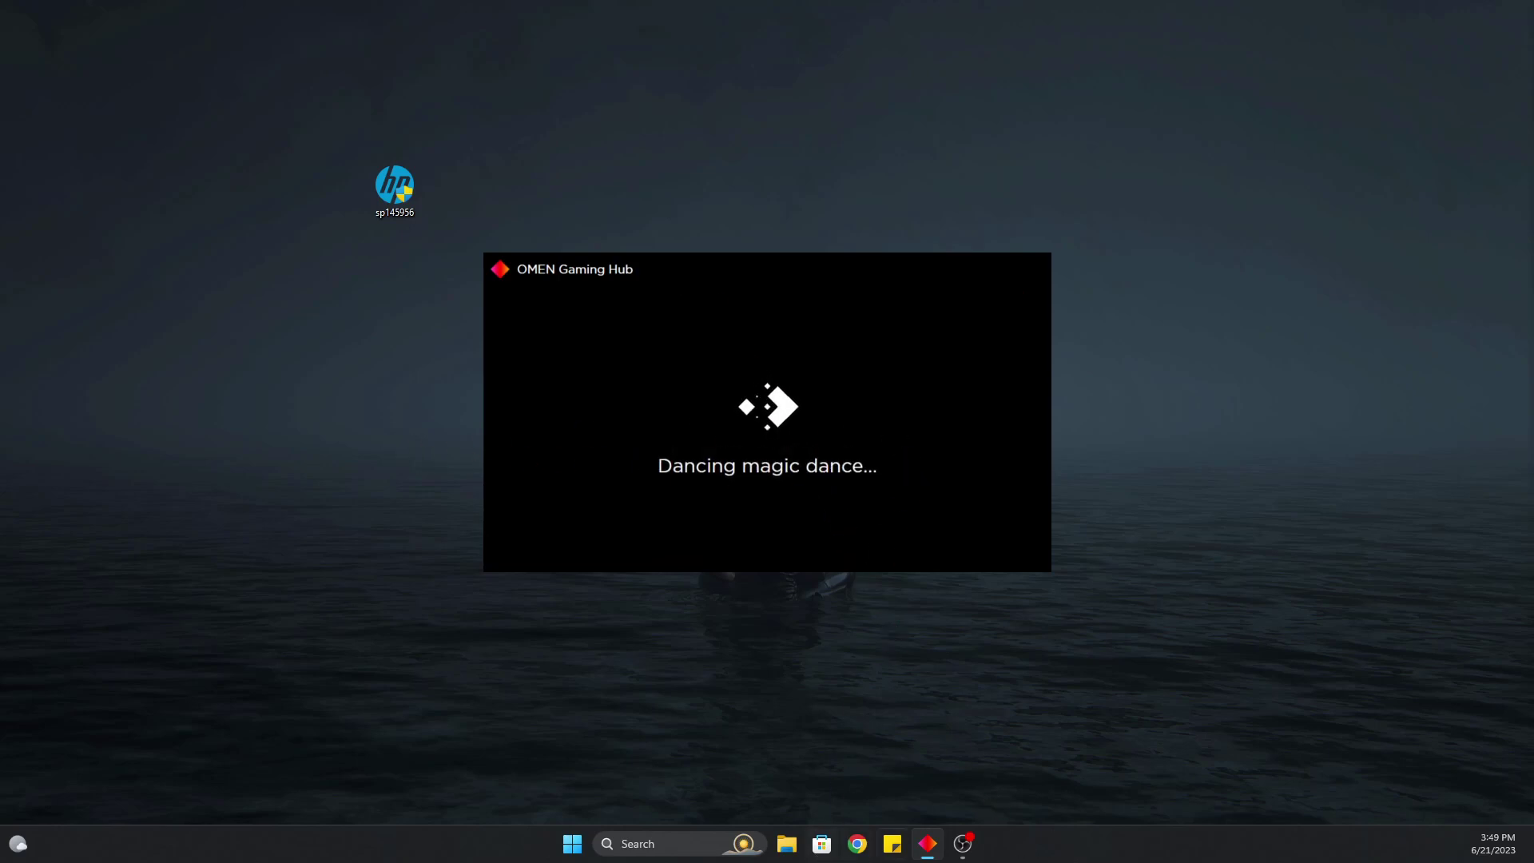
right_click(927, 840)
right_click(956, 751)
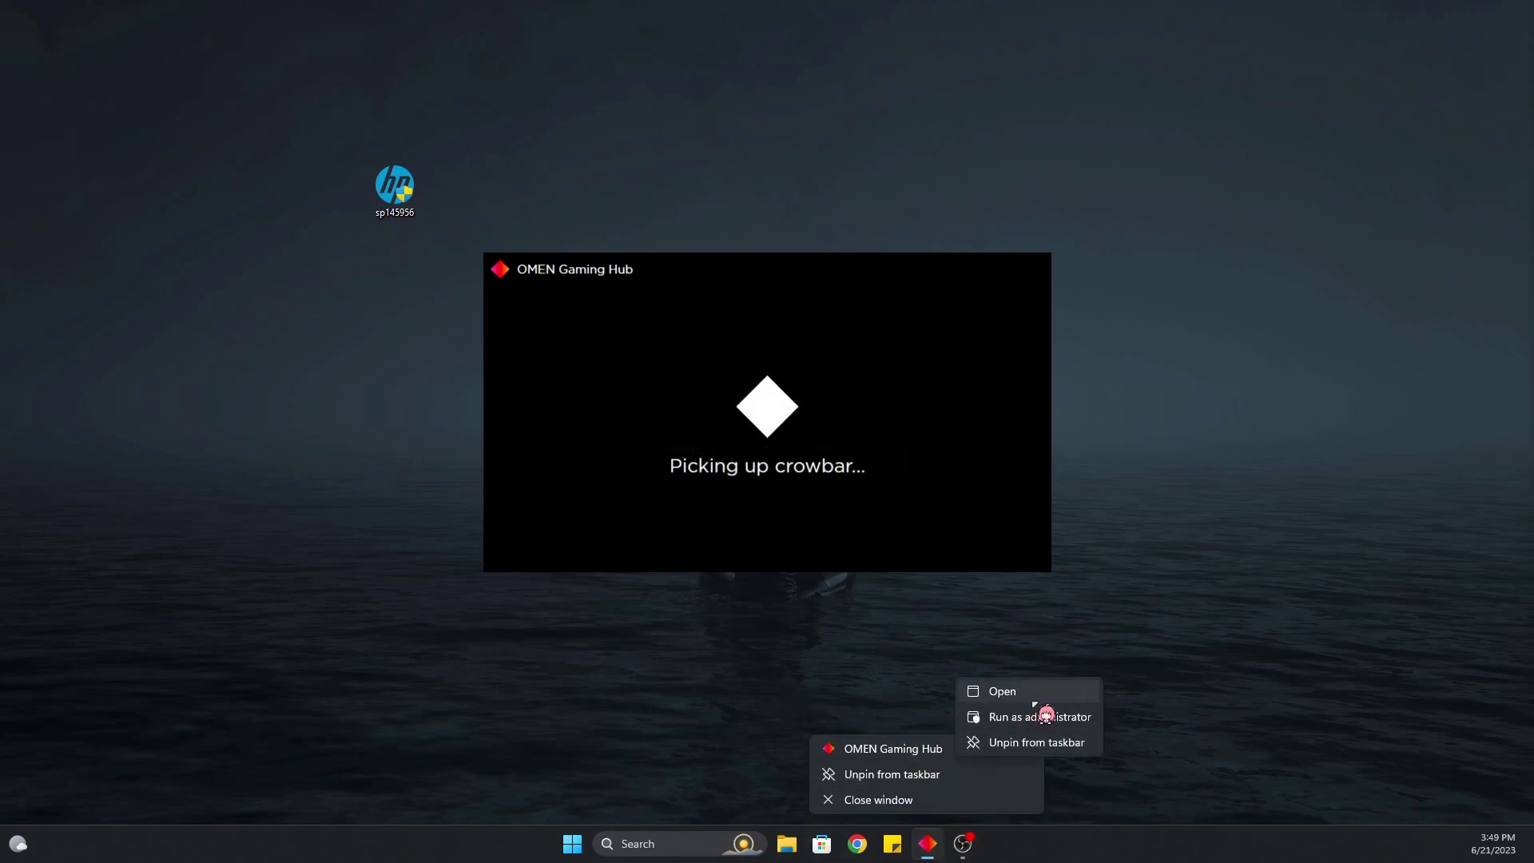
left_click(1235, 371)
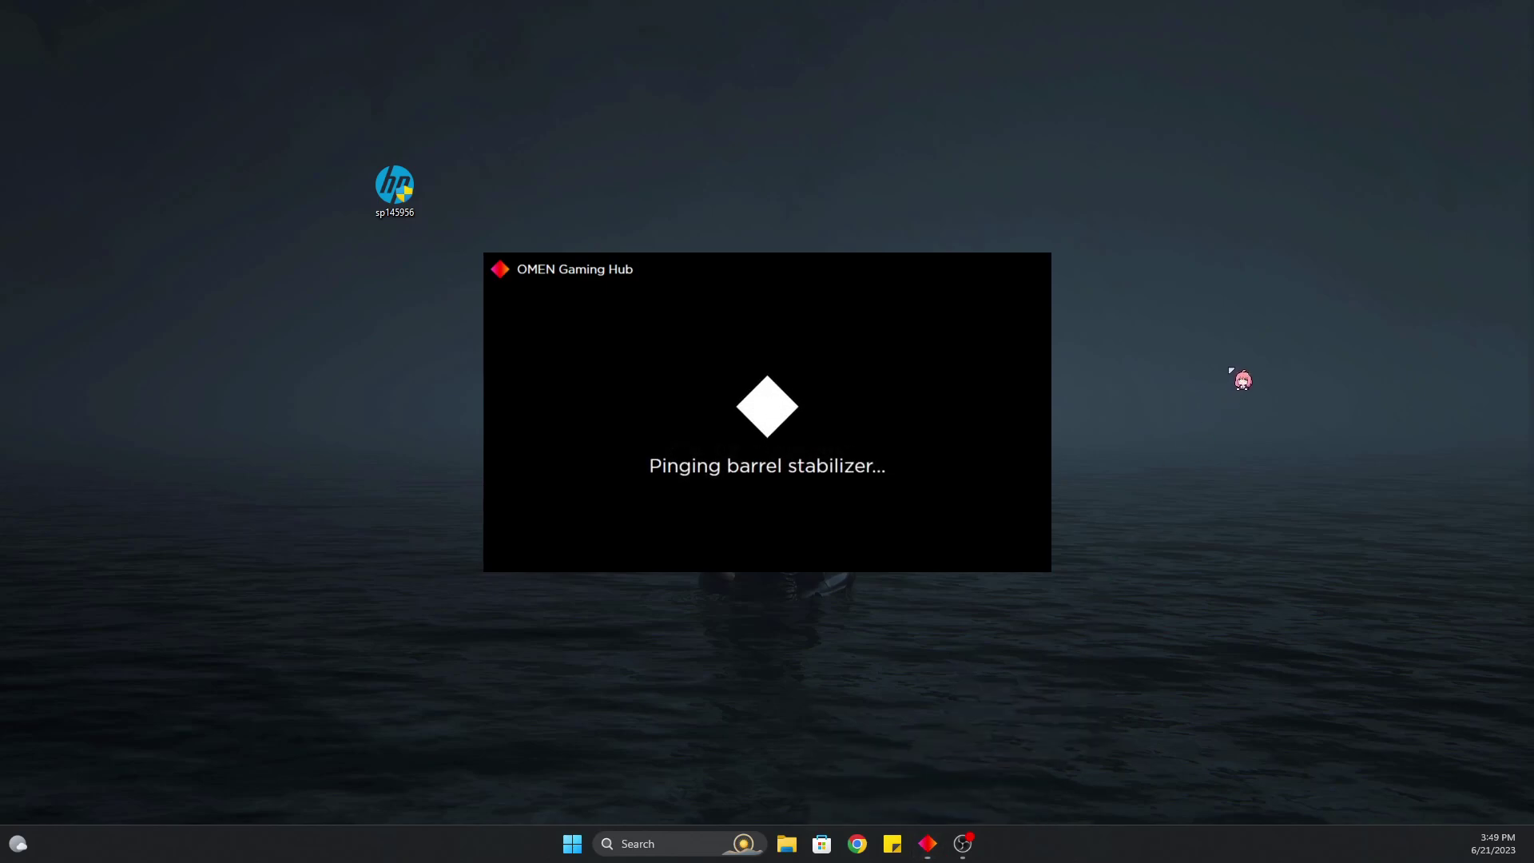